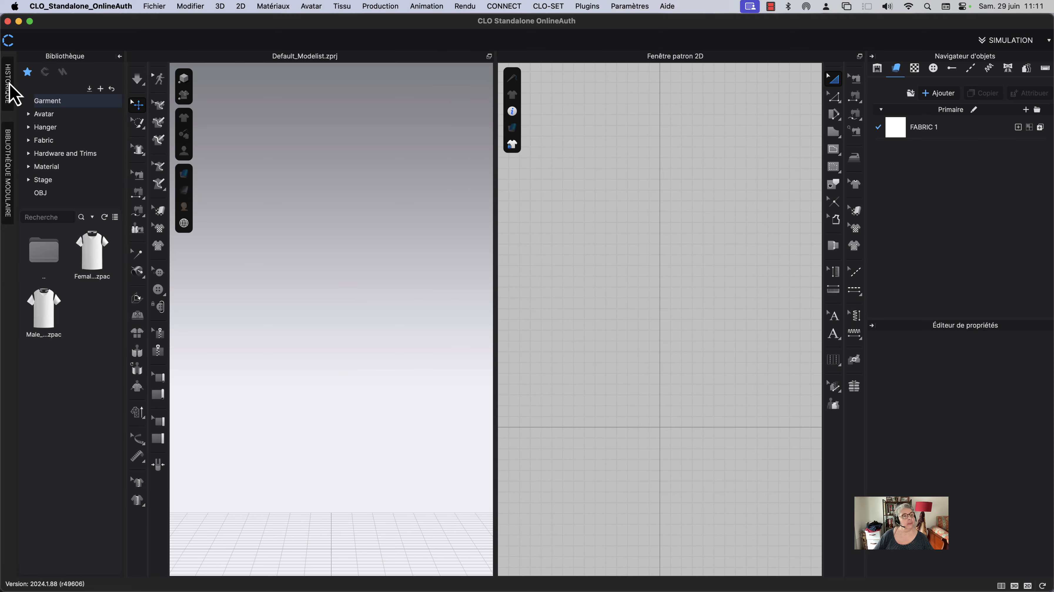
Load the FV2_Mia.avt avatar from the library's Female_V2 avatar folder into the 3D scene and collapse the library
{"action": "left_click", "coordinate": [44, 117]}
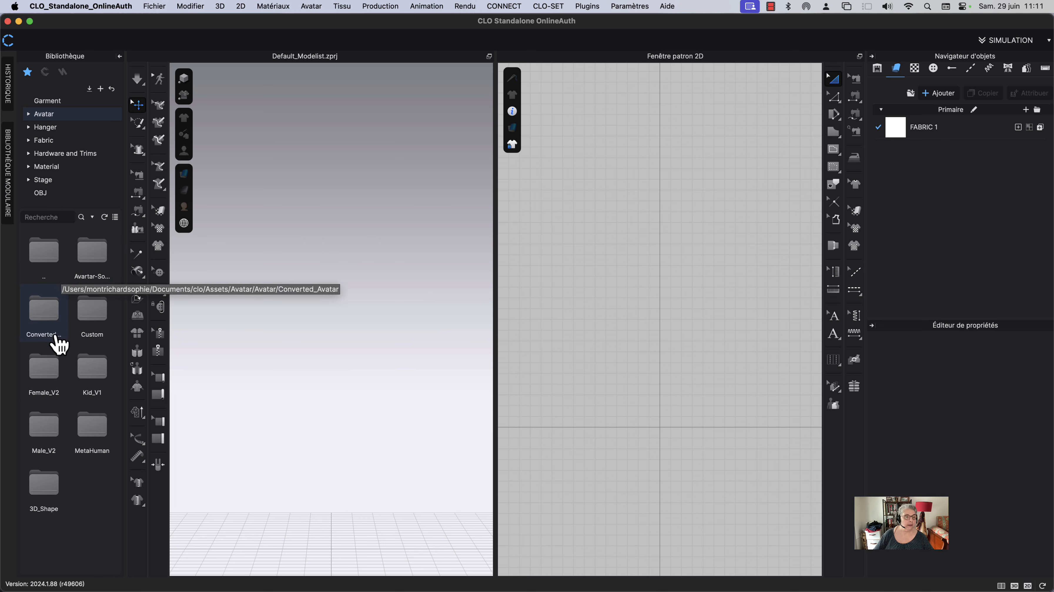
{"action": "double_click", "coordinate": [48, 376]}
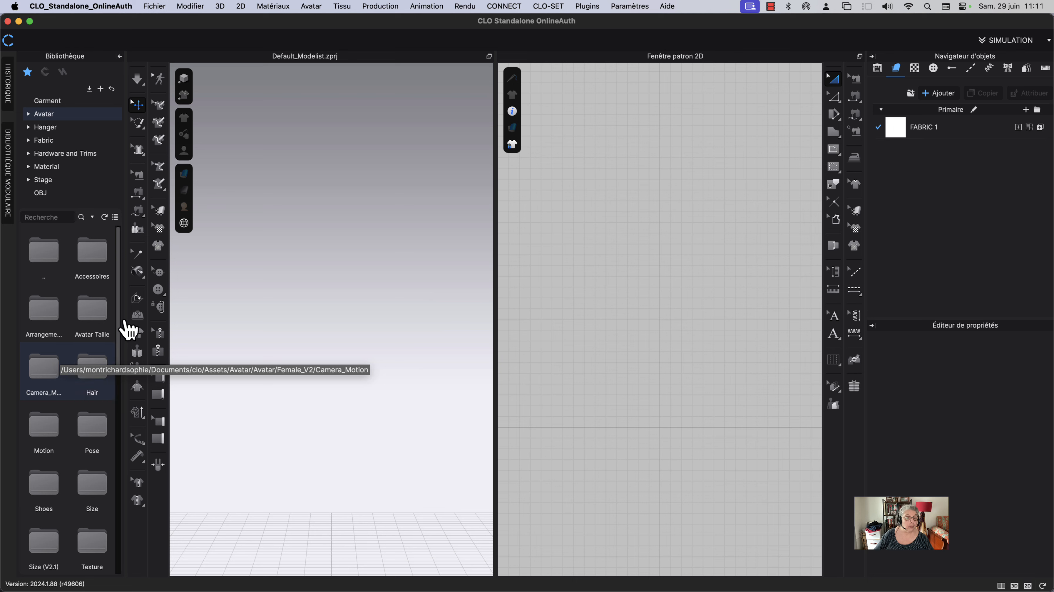
{"action": "left_click_drag", "start_coordinate": [121, 339], "coordinate": [120, 503]}
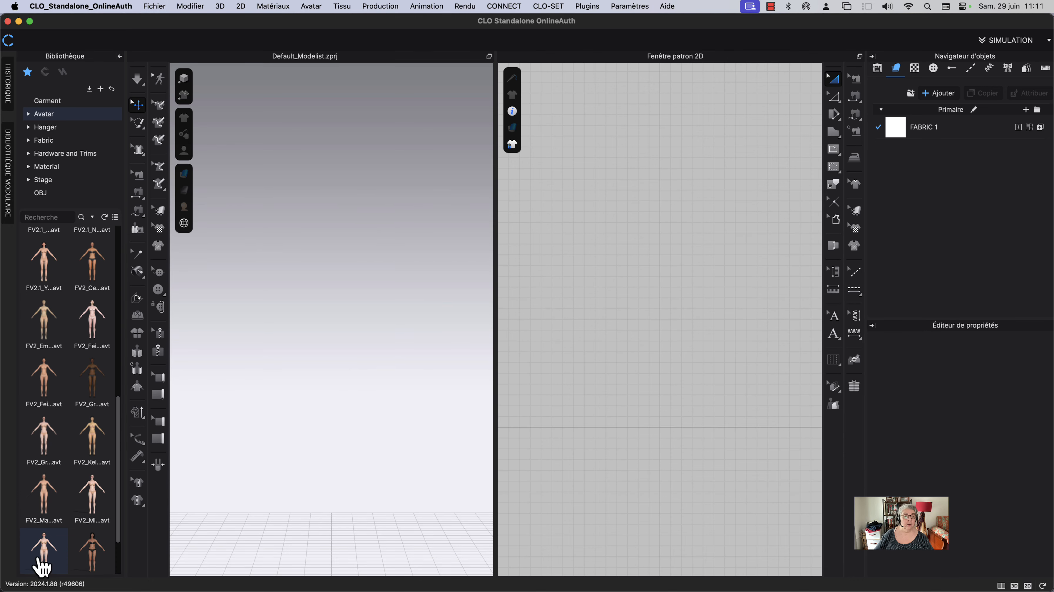
{"action": "left_click_drag", "start_coordinate": [43, 567], "coordinate": [323, 405]}
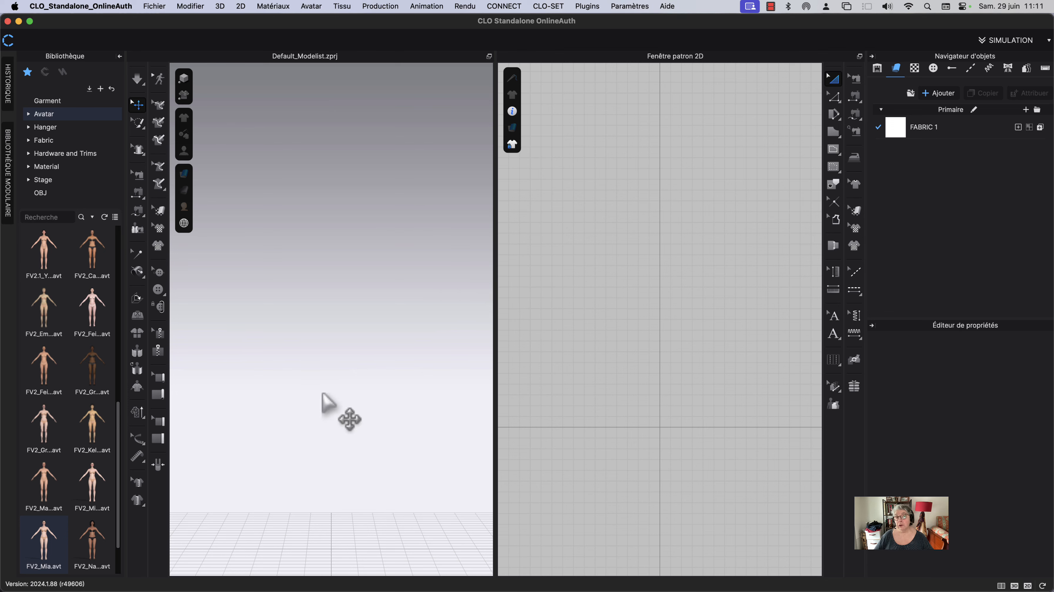
{"action": "left_click", "coordinate": [119, 56]}
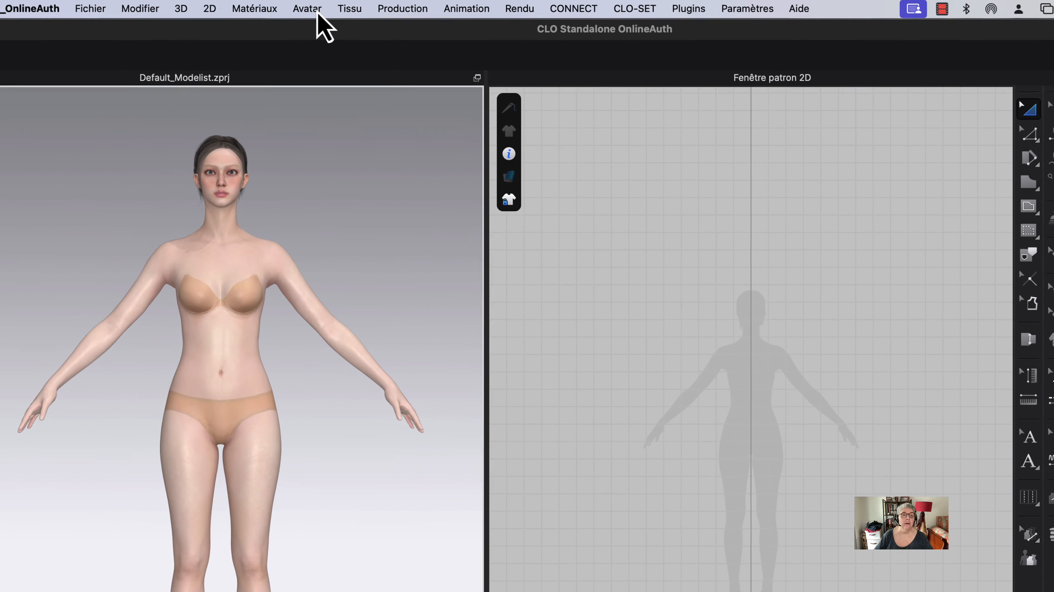
Open the avatar editor and set its measurement unit to Centimètre
{"action": "left_click", "coordinate": [311, 7]}
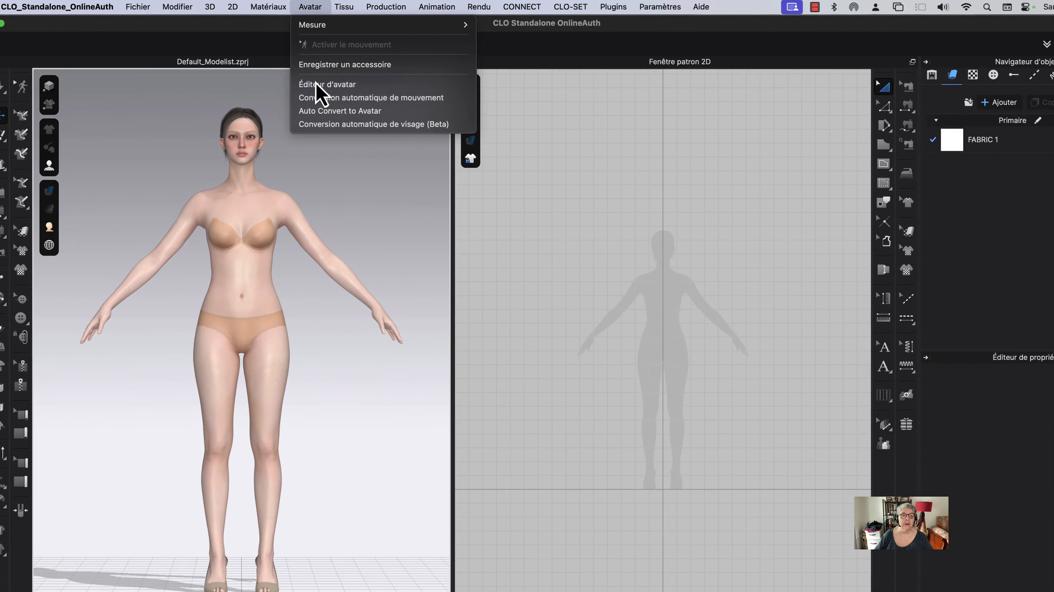
{"action": "left_click", "coordinate": [328, 107]}
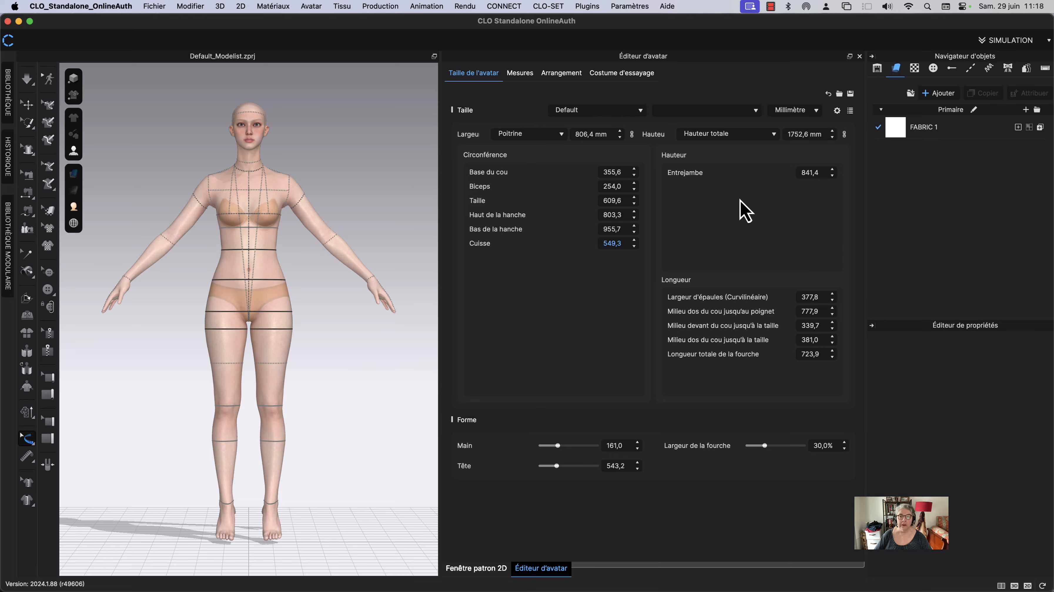
{"action": "left_click", "coordinate": [797, 110]}
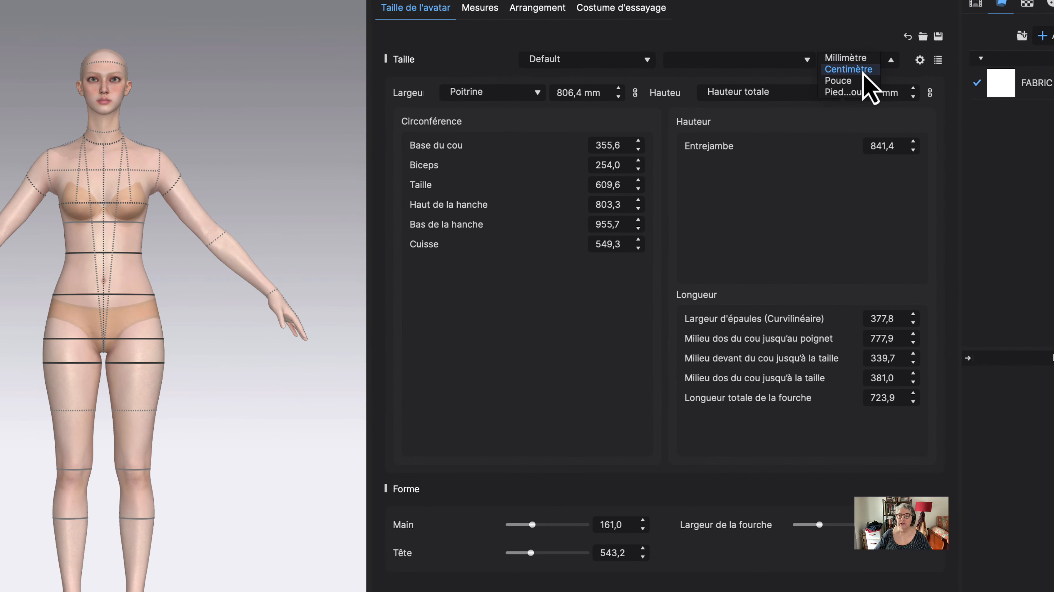
{"action": "left_click", "coordinate": [854, 70]}
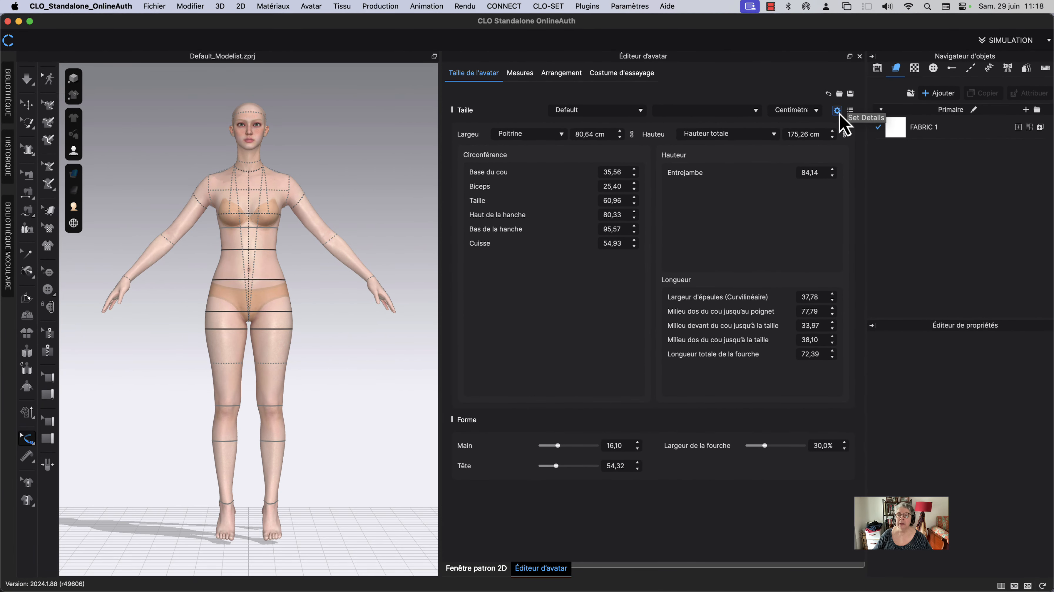
Add Hauteur du tronc, Poitrine, Sous la poitrine, Taille, Haut de la hanche and Bas de la hanche to the displayed height measurements
{"action": "left_click", "coordinate": [837, 110]}
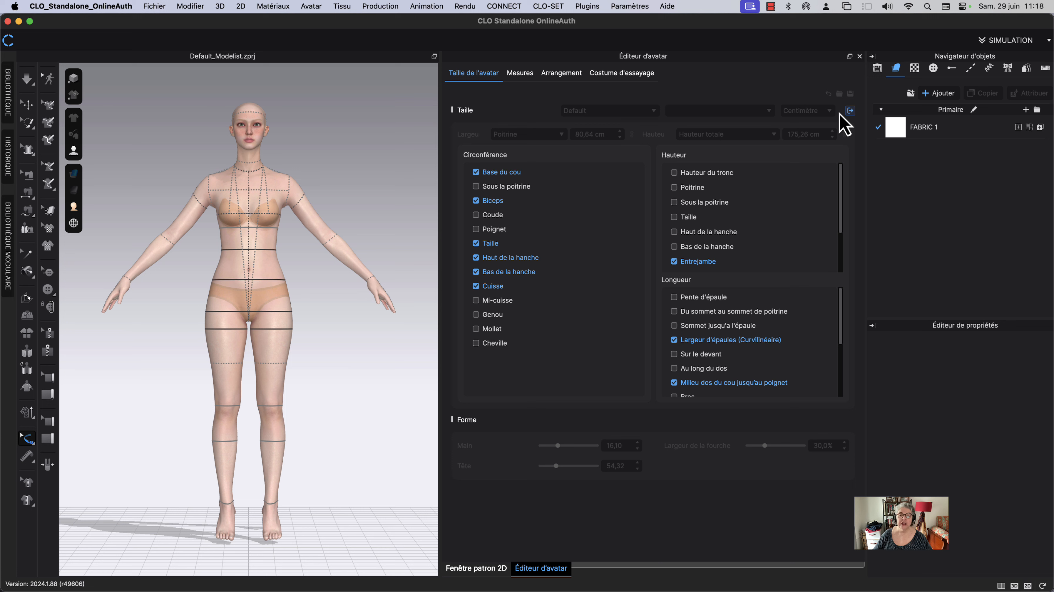
{"action": "left_click", "coordinate": [674, 173]}
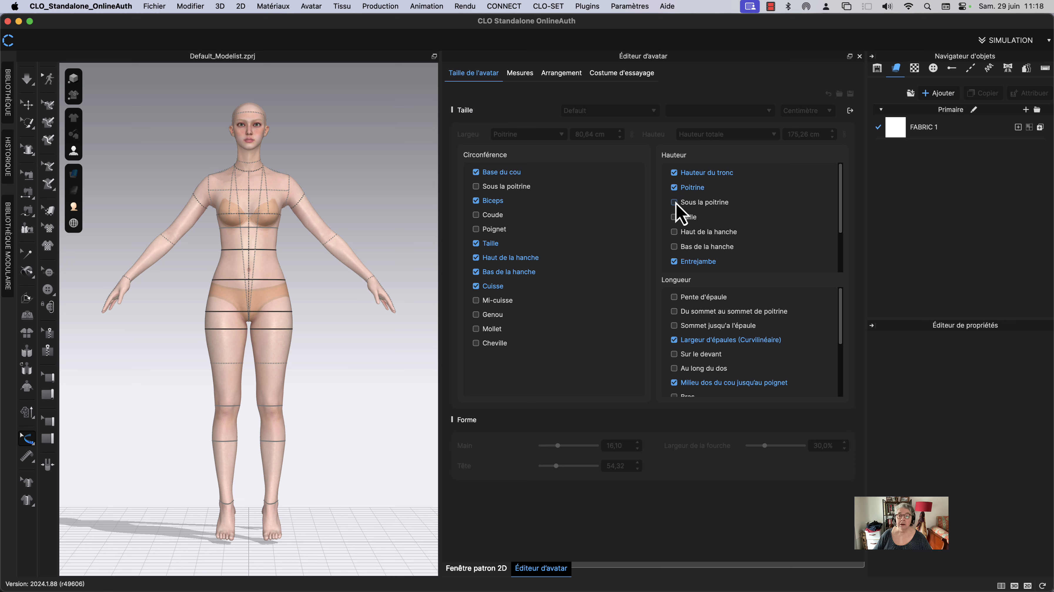
{"action": "left_click", "coordinate": [673, 202]}
{"action": "left_click", "coordinate": [674, 217]}
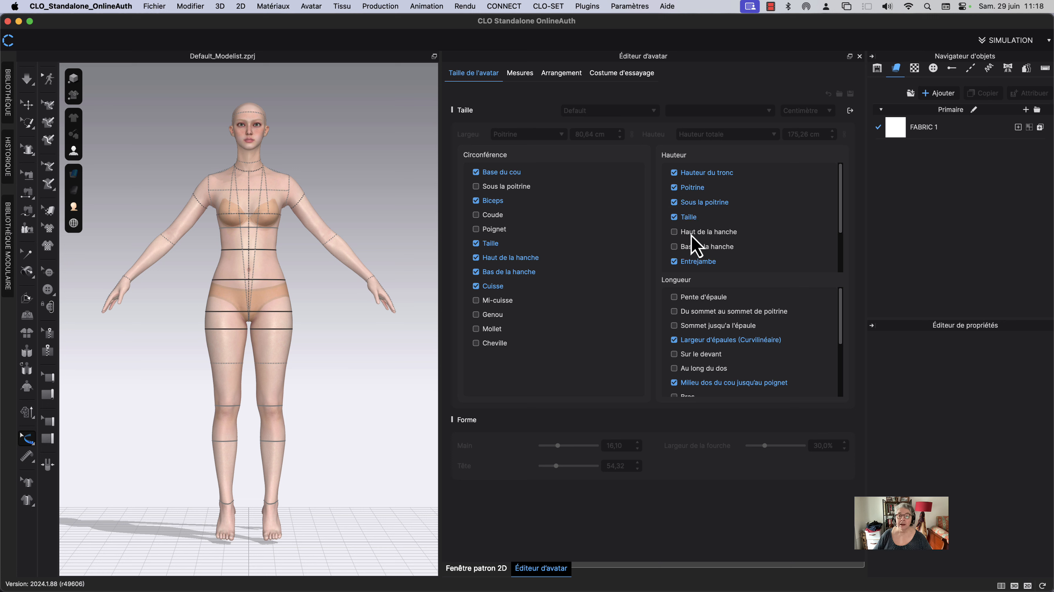
{"action": "left_click", "coordinate": [674, 233]}
{"action": "left_click", "coordinate": [674, 247]}
{"action": "left_click", "coordinate": [674, 262]}
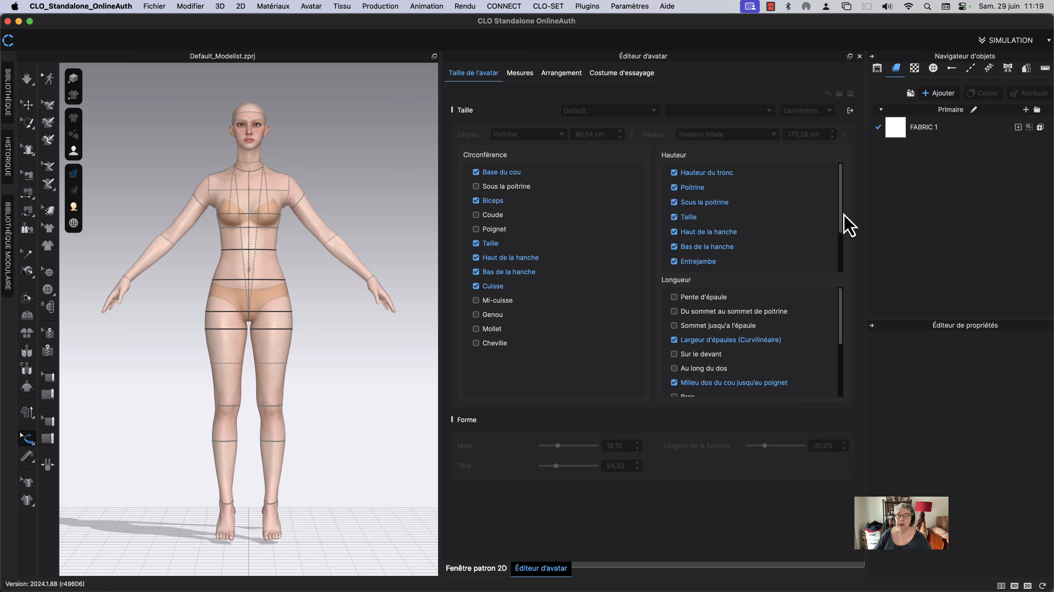
{"action": "left_click_drag", "start_coordinate": [842, 215], "coordinate": [842, 176]}
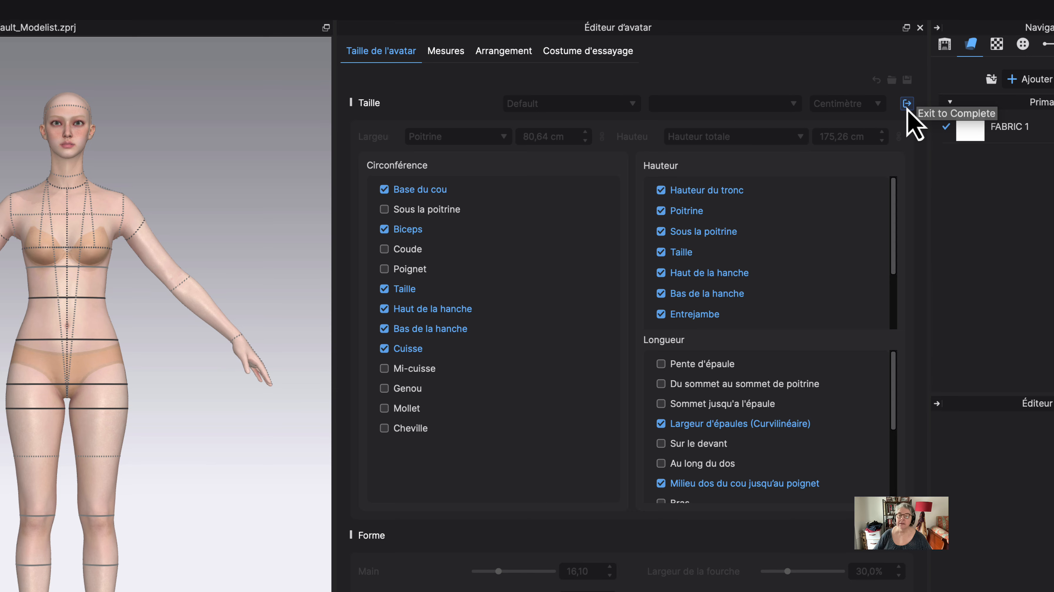
{"action": "left_click", "coordinate": [907, 107]}
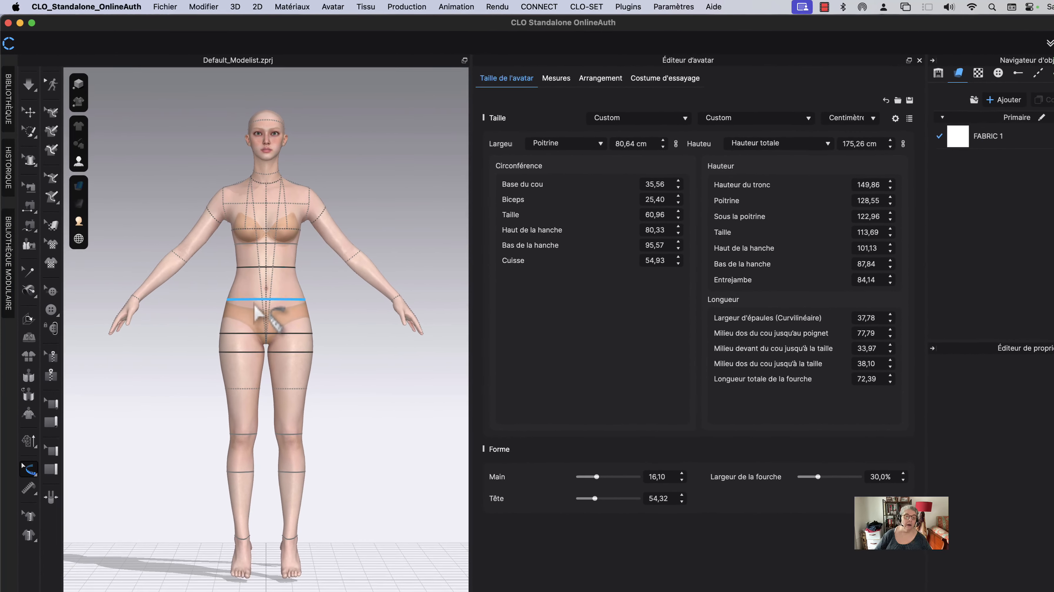
Raise the avatar's high hip line to a circumference of about 75.20 cm and its low hip line to about 93.27 cm
{"action": "left_click", "coordinate": [254, 306]}
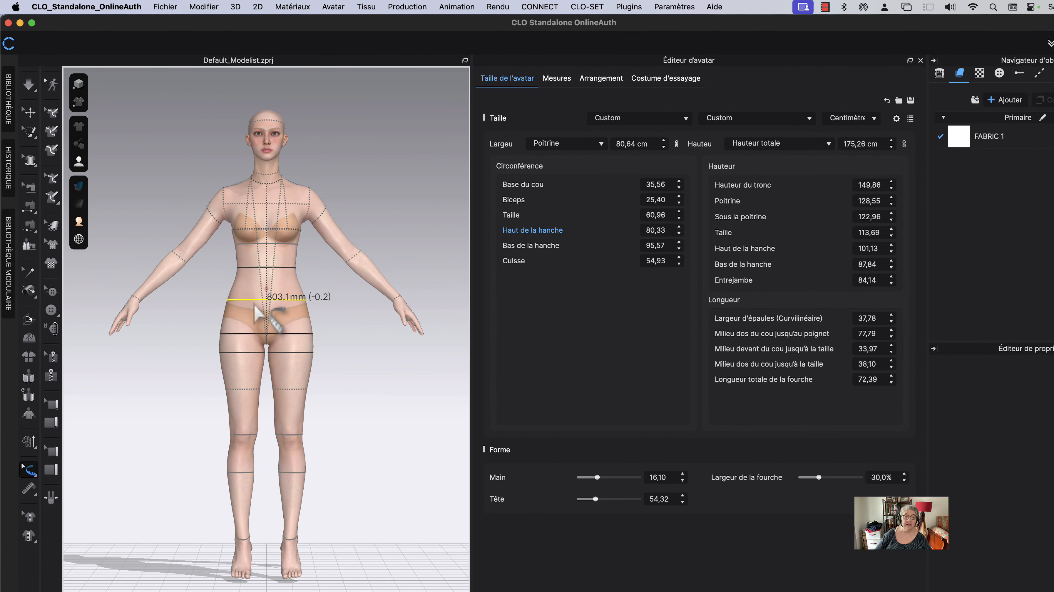
{"action": "scroll", "coordinate": [254, 309], "scroll_direction": "up", "scroll_amount": 5}
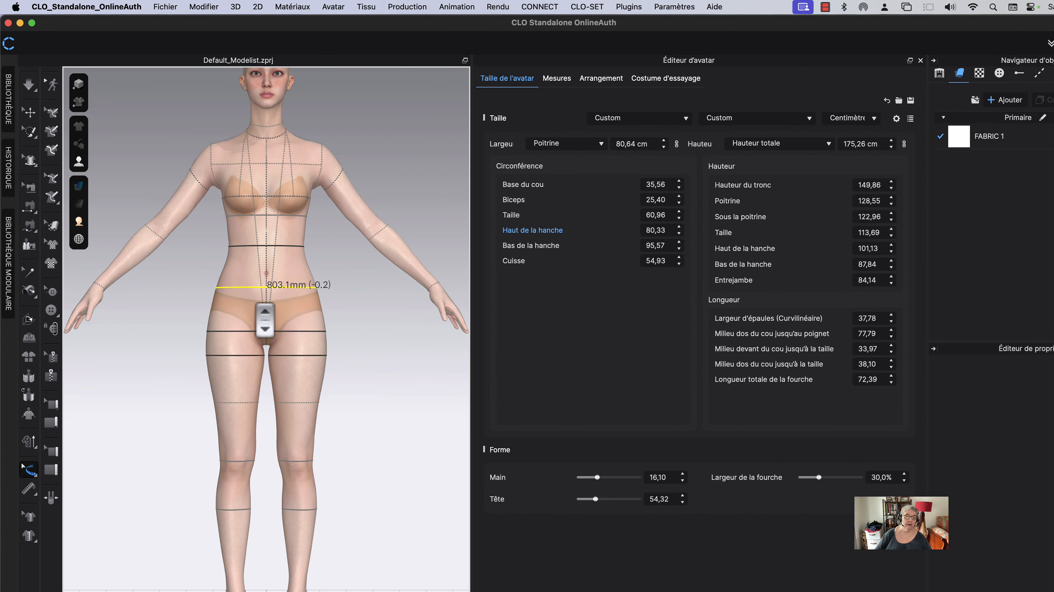
{"action": "scroll", "coordinate": [248, 276], "scroll_direction": "up", "scroll_amount": 2}
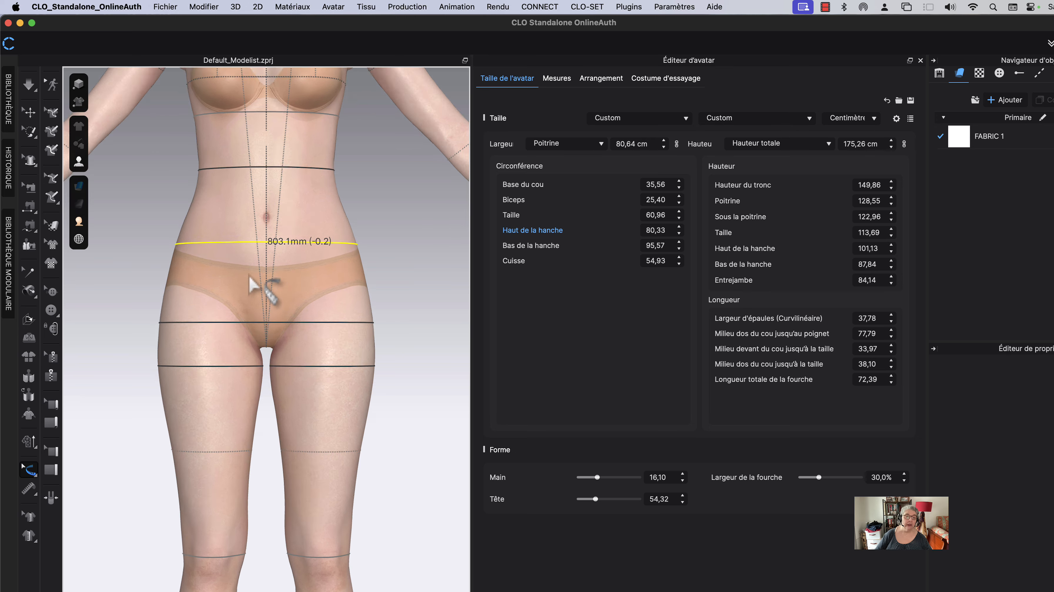
{"action": "middle_click_drag", "start_coordinate": [248, 276], "coordinate": [265, 382]}
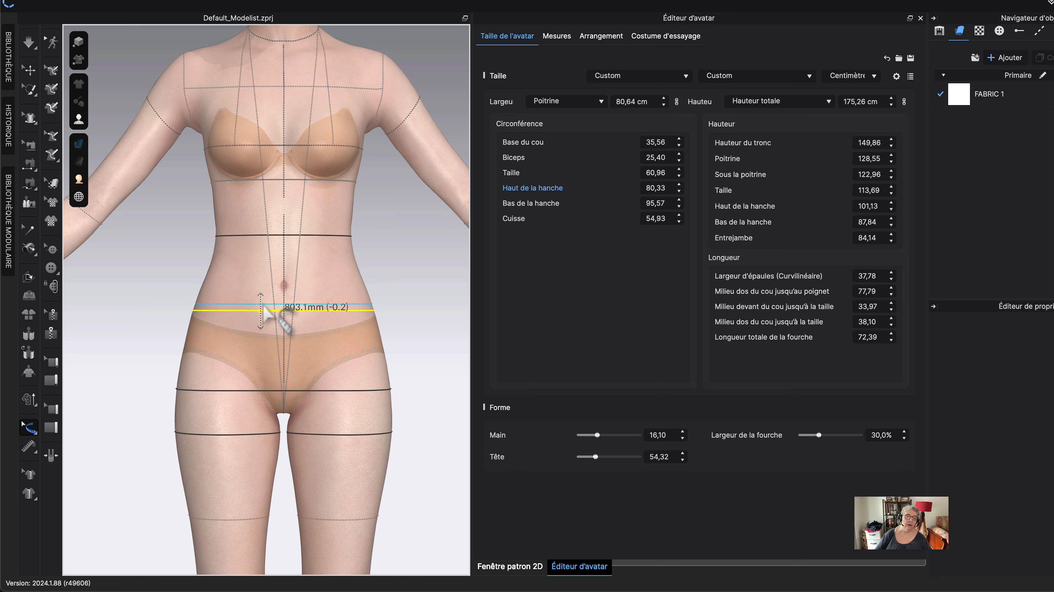
{"action": "left_click", "coordinate": [264, 300]}
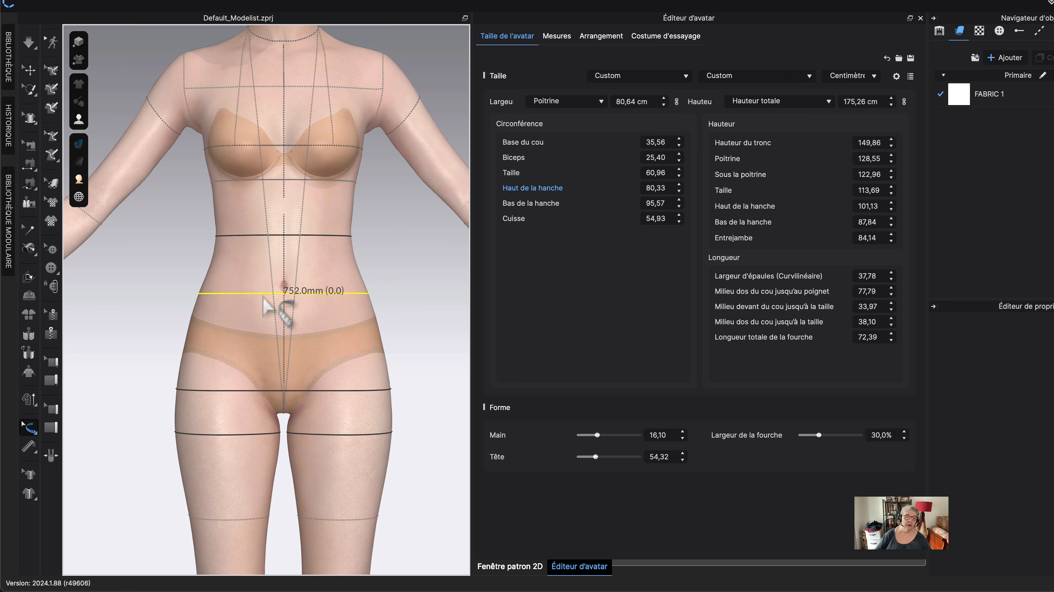
{"action": "left_click", "coordinate": [248, 393]}
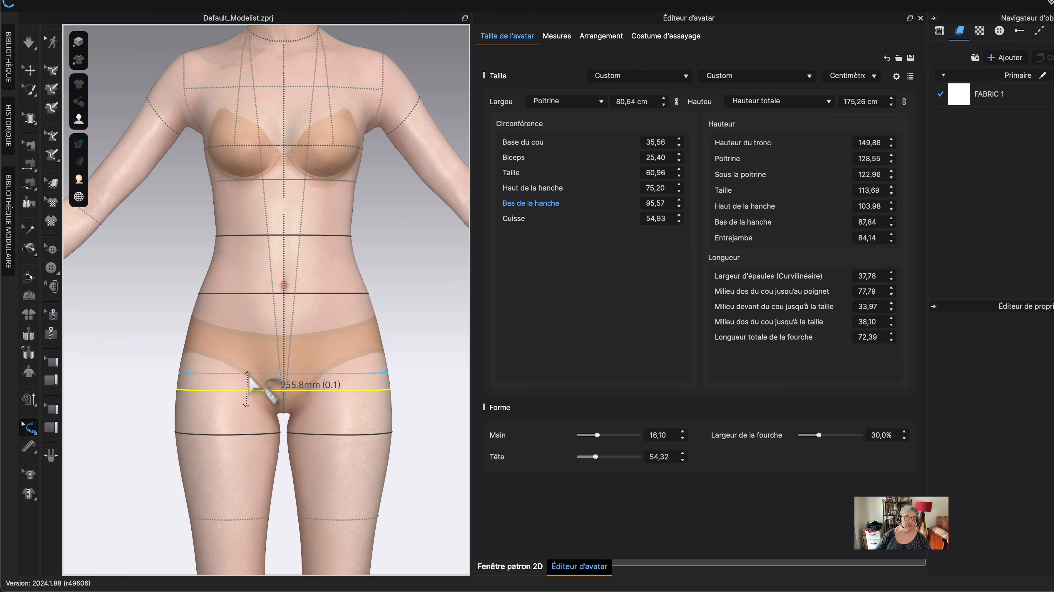
{"action": "left_click_drag", "start_coordinate": [248, 372], "coordinate": [249, 372]}
Lower the waist line to a circumference of about 61.62 cm and raise the high hip line slightly to about 74.86 cm
{"action": "left_click", "coordinate": [260, 284]}
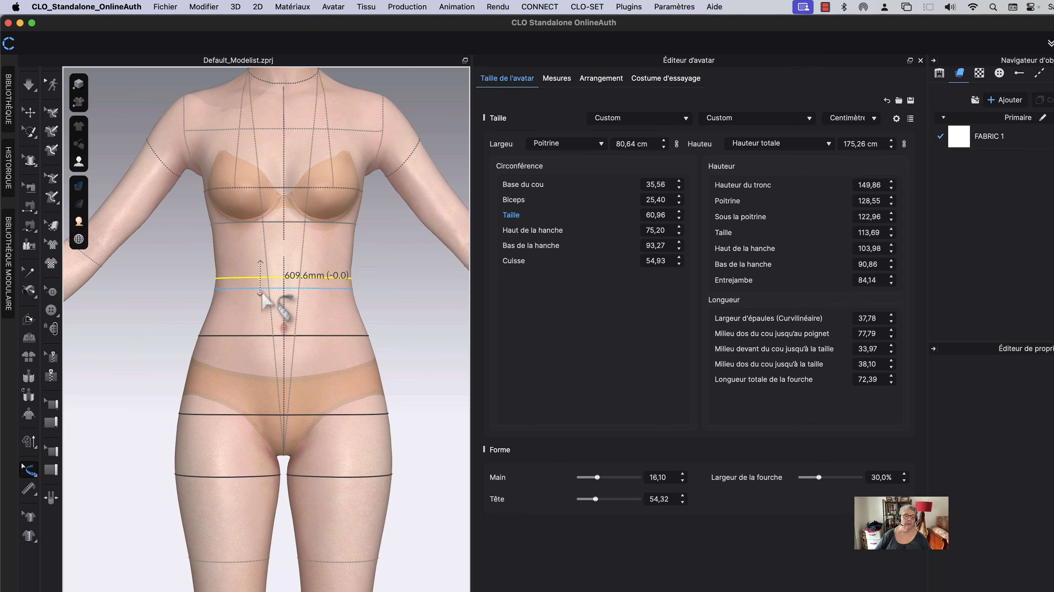
{"action": "left_click", "coordinate": [263, 295]}
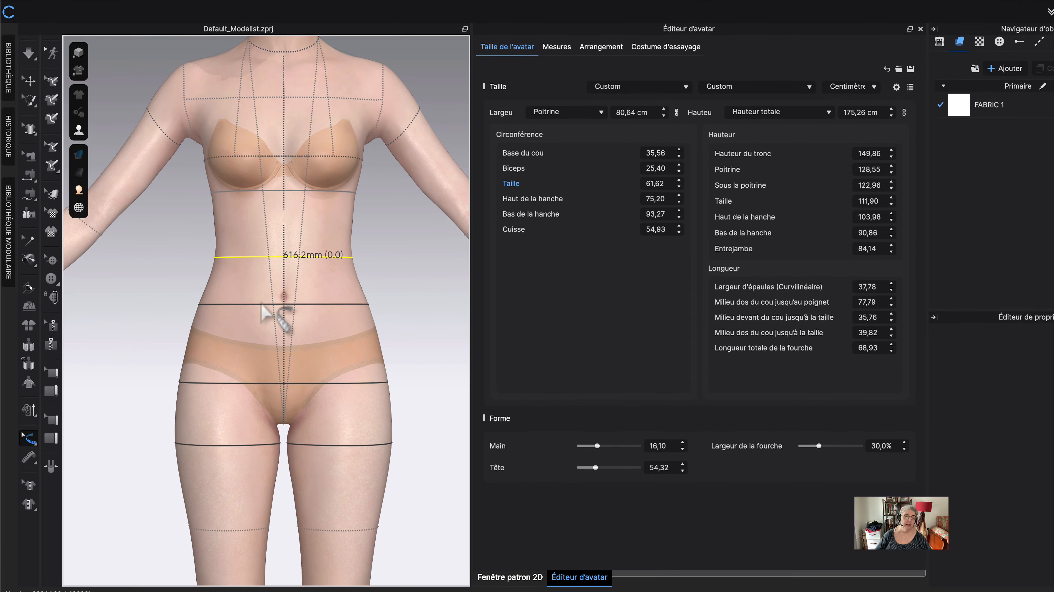
{"action": "left_click", "coordinate": [256, 294]}
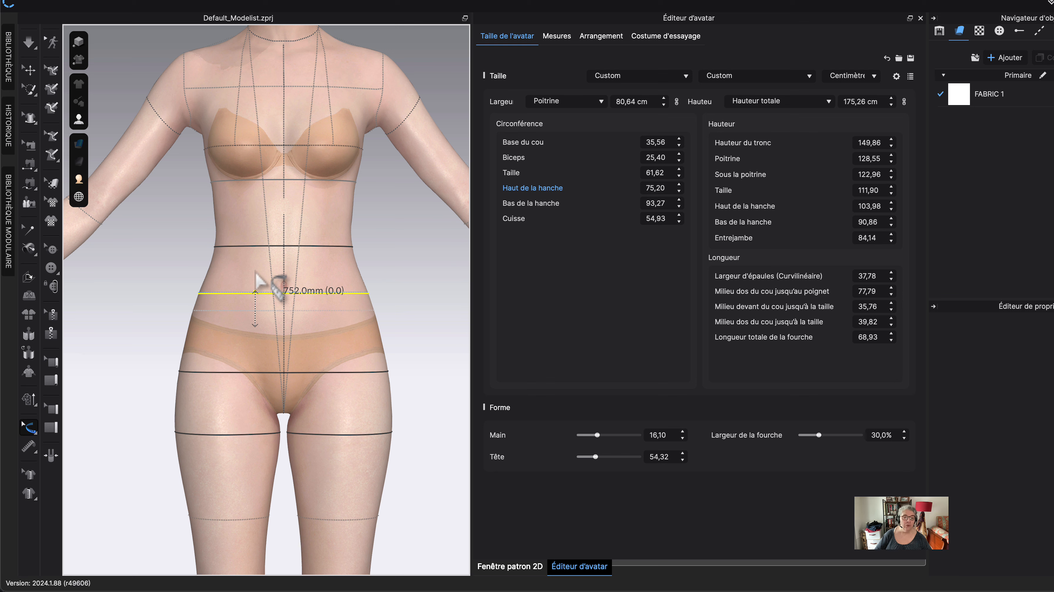
{"action": "left_click_drag", "start_coordinate": [255, 271], "coordinate": [255, 274]}
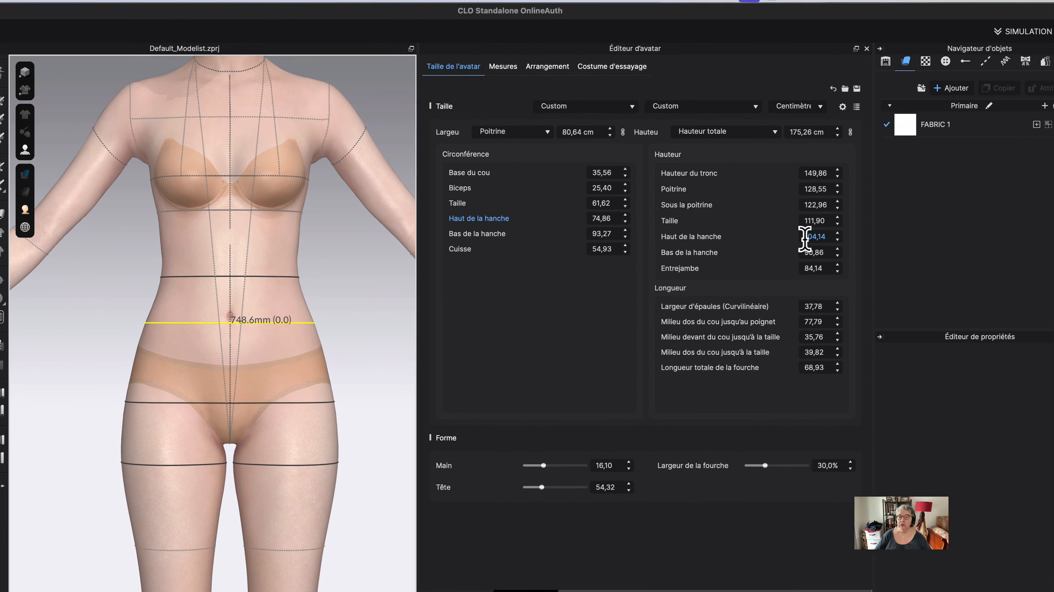
Examine the height measurement of the high hip line and inspect the whole avatar from the front and in profile
{"action": "left_click", "coordinate": [855, 210]}
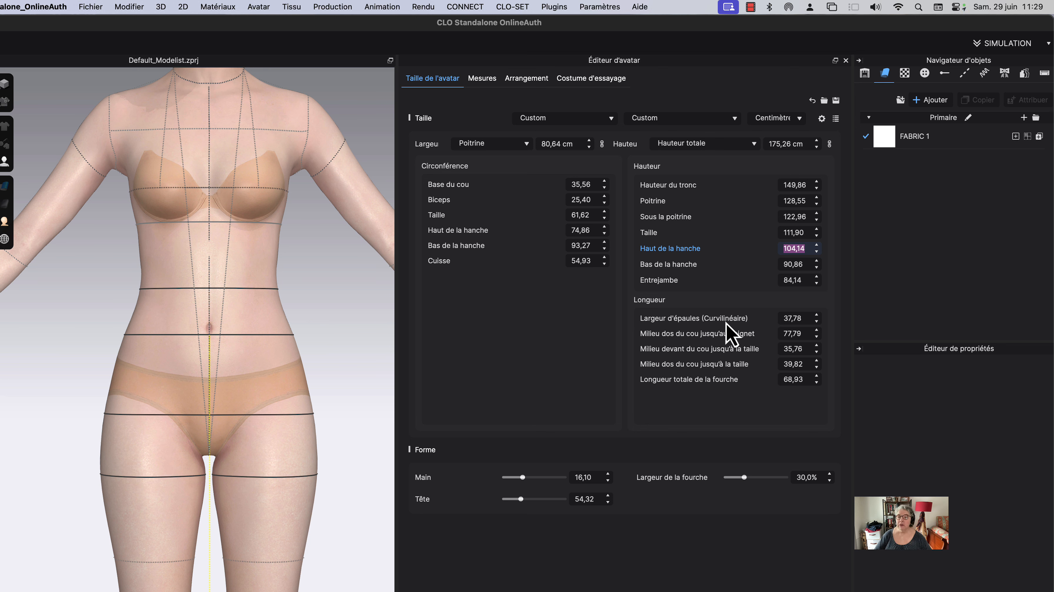
{"action": "scroll", "coordinate": [370, 389], "scroll_direction": "down", "scroll_amount": 5}
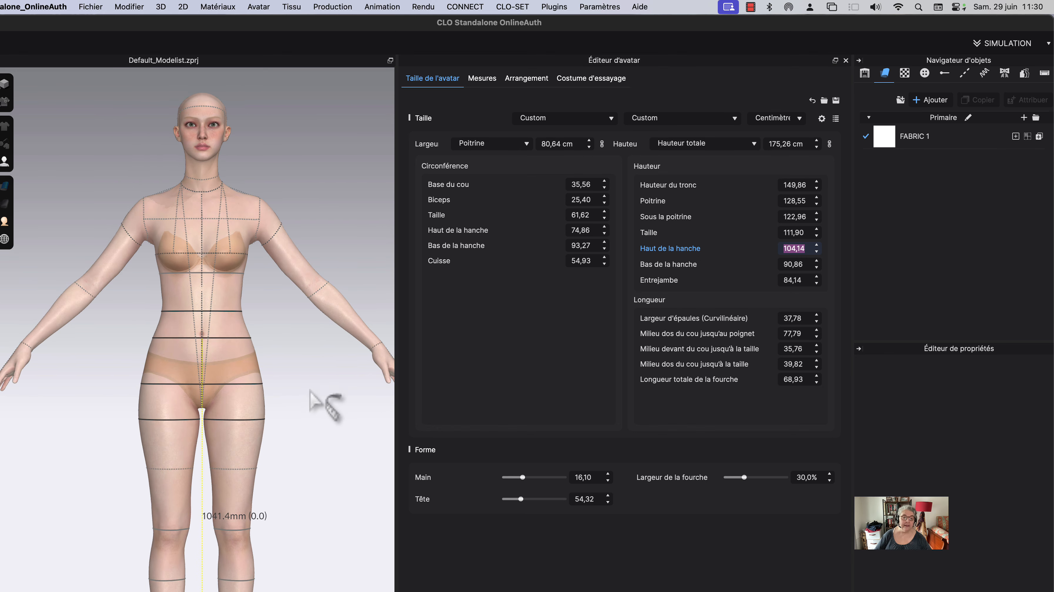
{"action": "scroll", "coordinate": [311, 390], "scroll_direction": "down", "scroll_amount": 3}
{"action": "scroll", "coordinate": [296, 355], "scroll_direction": "up", "scroll_amount": 3}
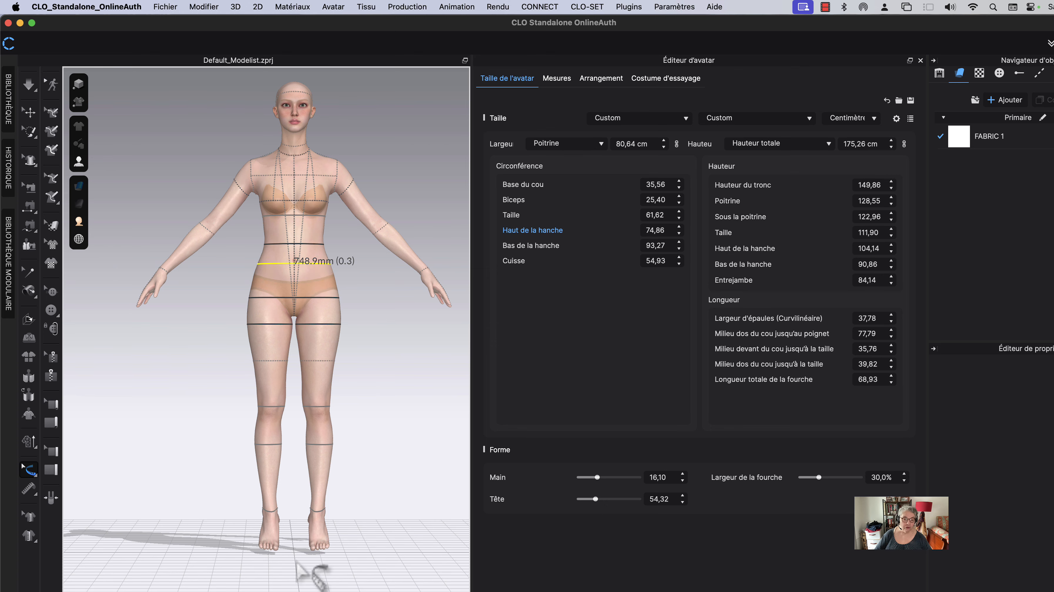
{"action": "mouse_move", "coordinate": [301, 570]}
{"action": "right_mouse_down"}
{"action": "mouse_move", "coordinate": [365, 553]}
{"action": "mouse_move", "coordinate": [296, 552]}
{"action": "right_mouse_up"}
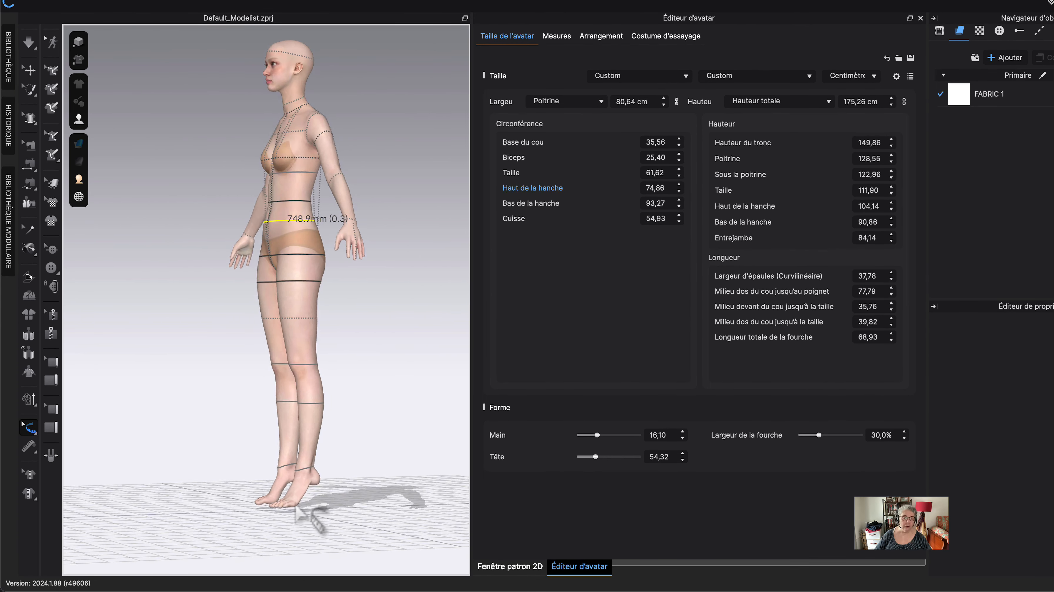
{"action": "right_click_drag", "start_coordinate": [296, 507], "coordinate": [286, 510]}
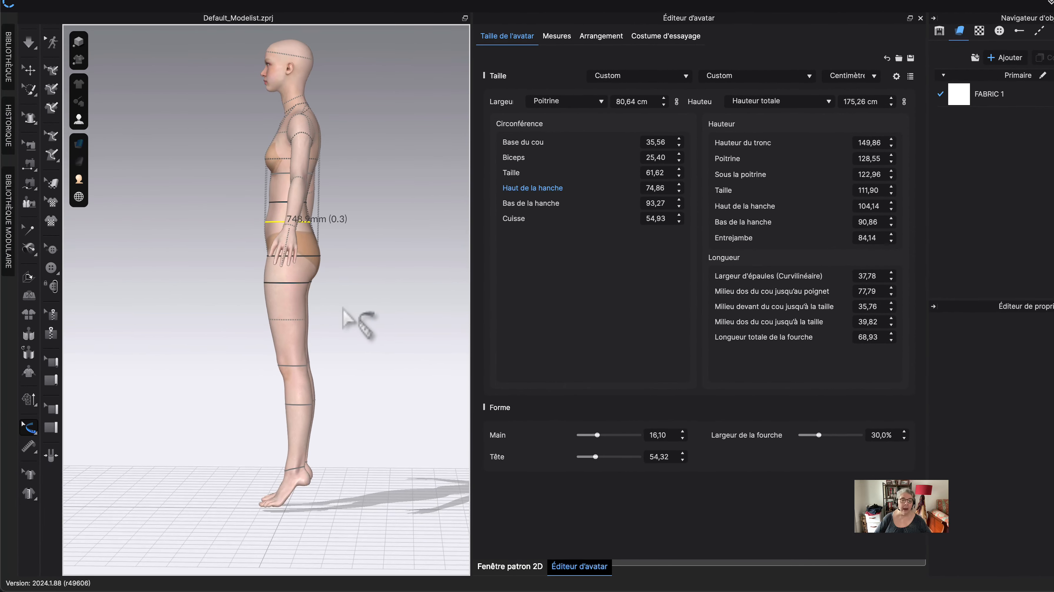
{"action": "right_click_drag", "start_coordinate": [343, 307], "coordinate": [407, 304]}
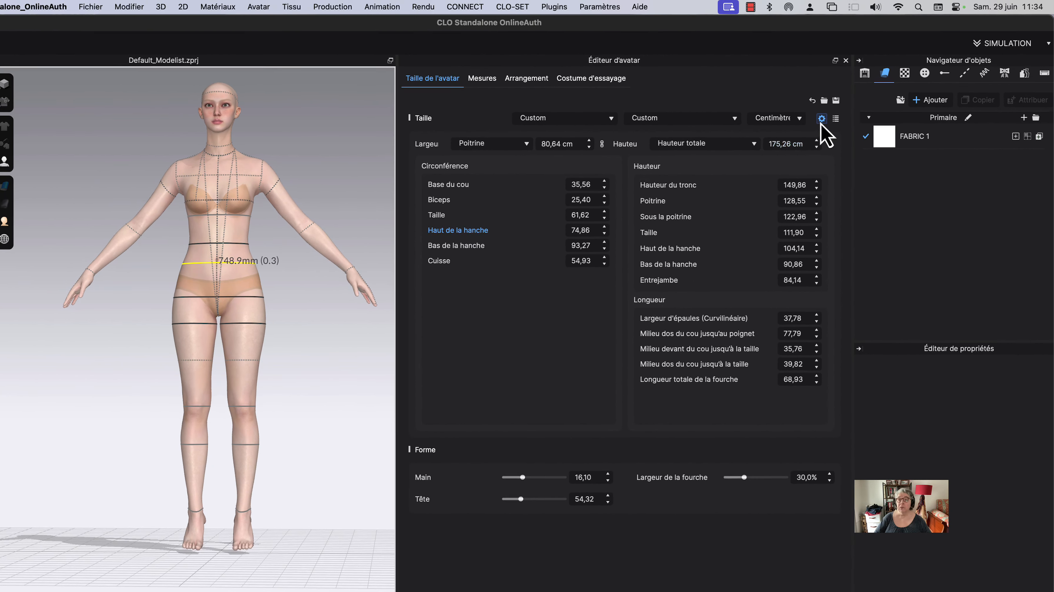
Open the measurement details for editing and lower the knee line to a circumference of about 332.4 mm
{"action": "left_click", "coordinate": [821, 120]}
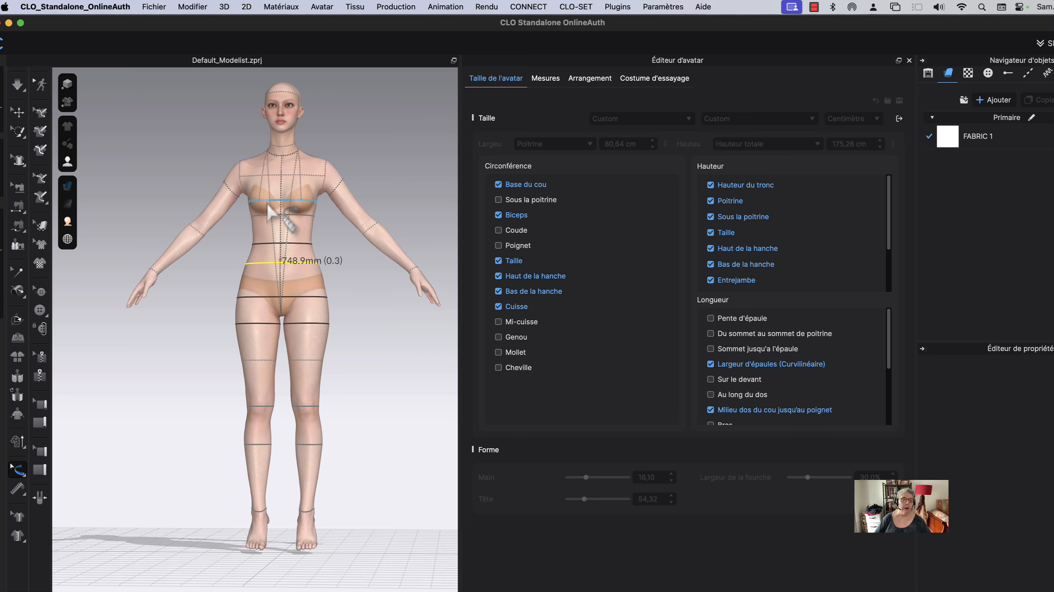
{"action": "left_click", "coordinate": [265, 200]}
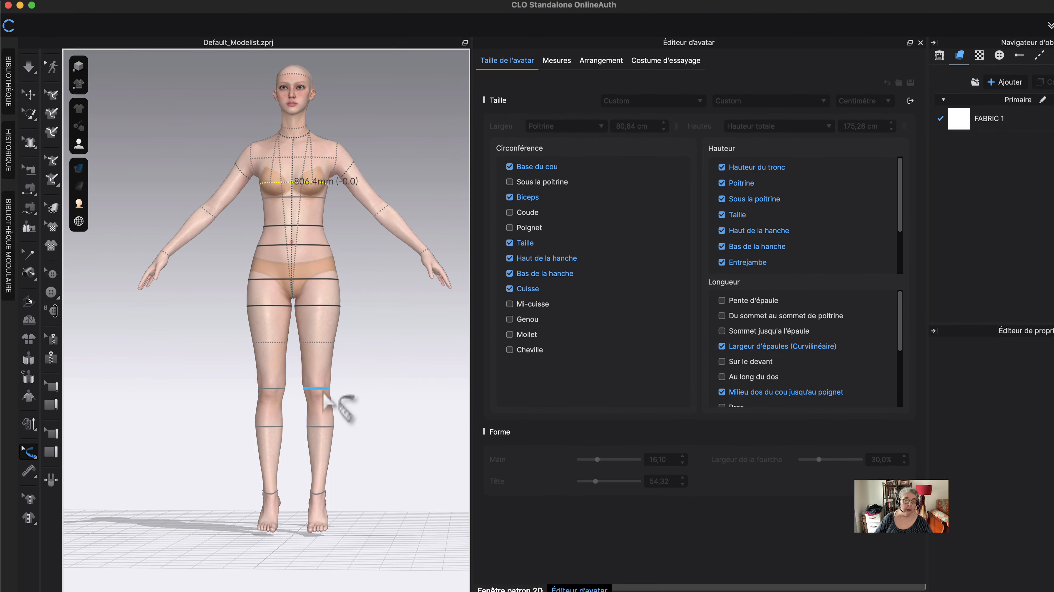
{"action": "left_click", "coordinate": [322, 365]}
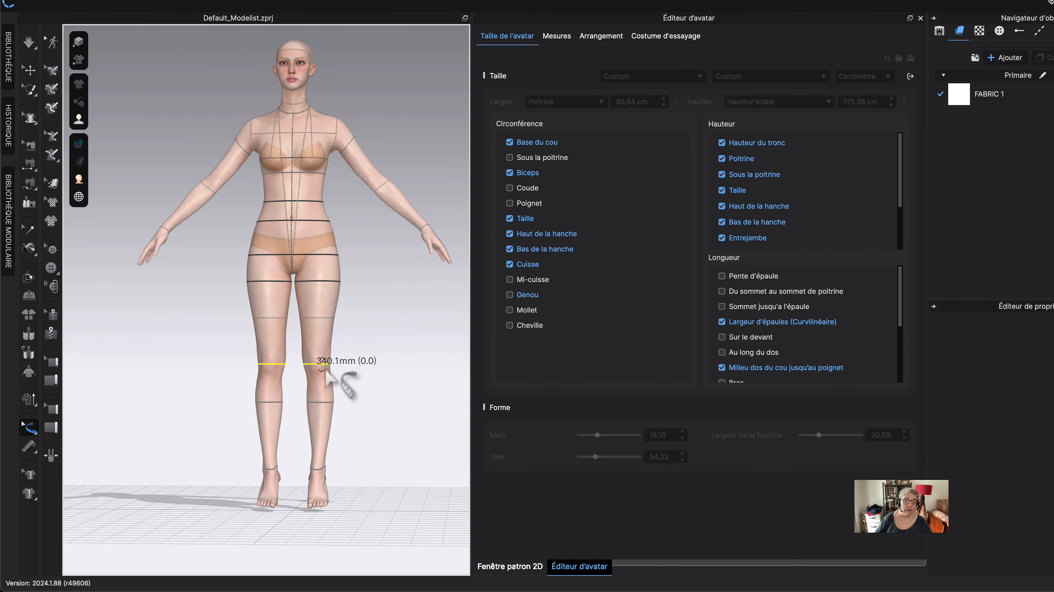
{"action": "left_click_drag", "start_coordinate": [326, 368], "coordinate": [326, 370]}
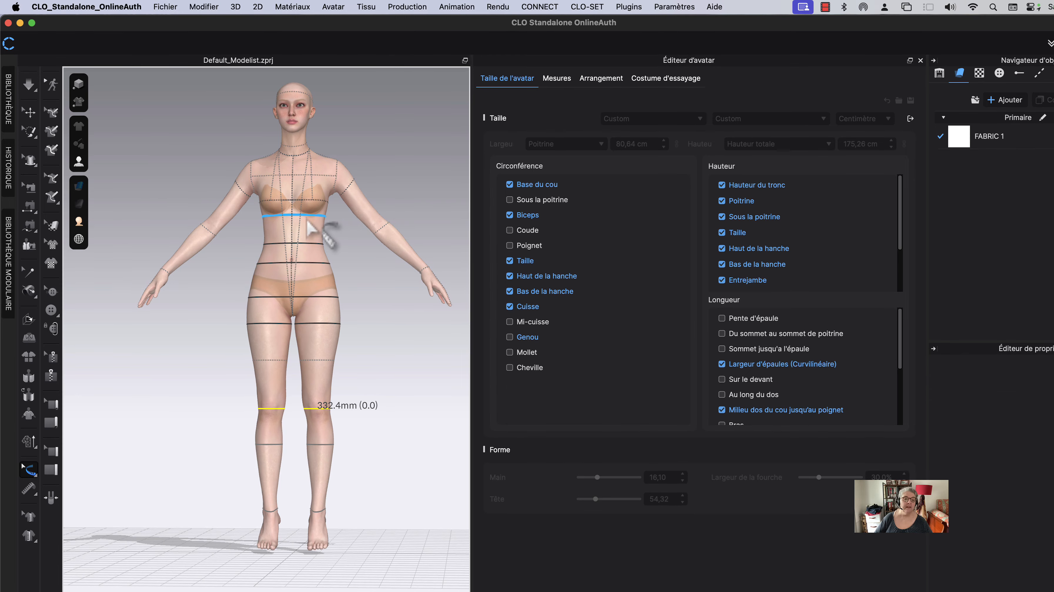
Raise the underbust line slightly and lower the waist line to a circumference of about 626 mm
{"action": "left_click", "coordinate": [307, 219]}
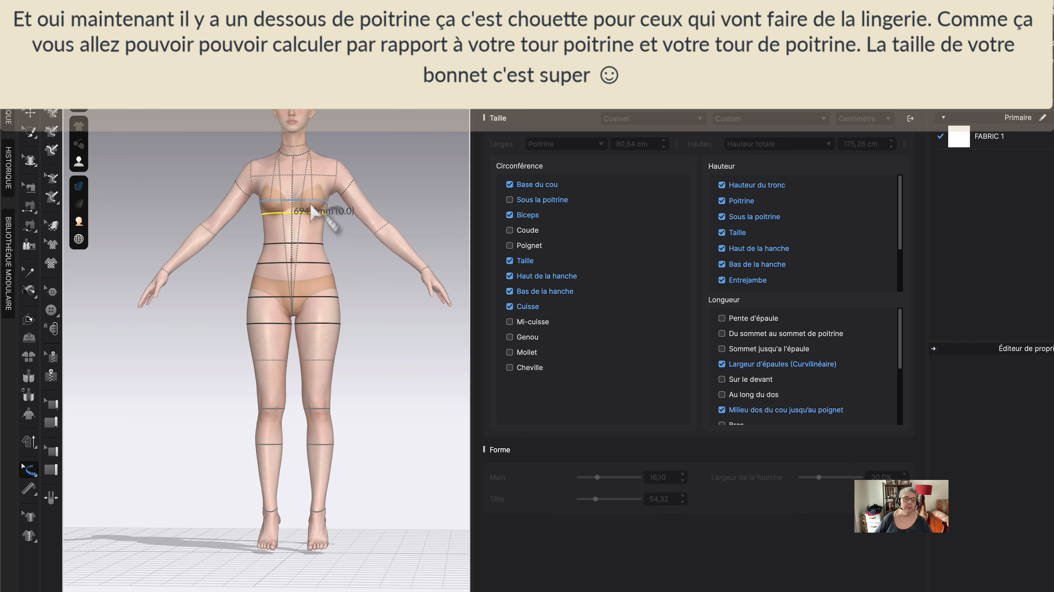
{"action": "left_click", "coordinate": [310, 203]}
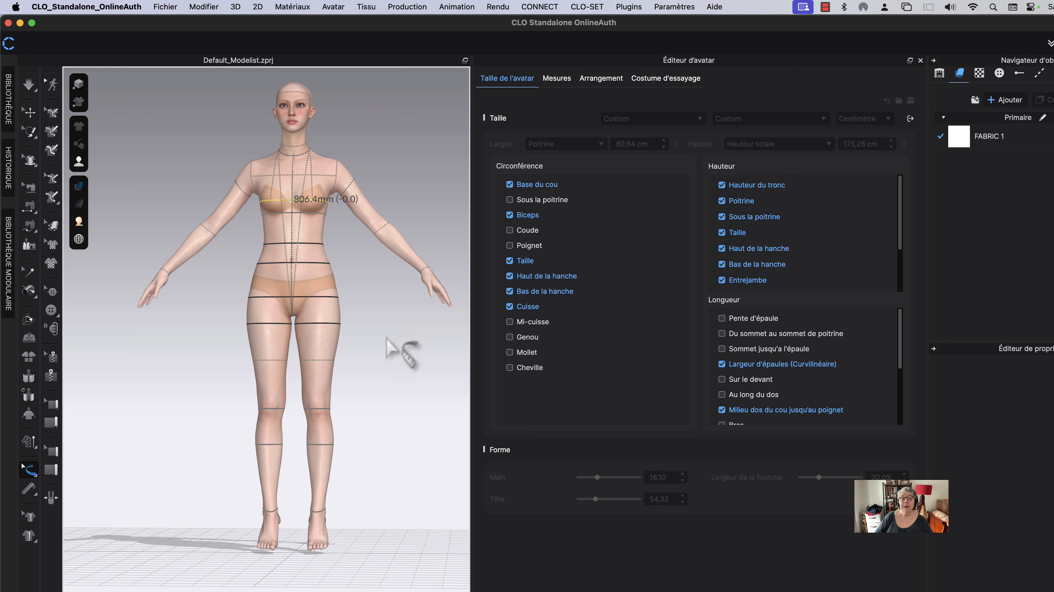
{"action": "left_click", "coordinate": [296, 244]}
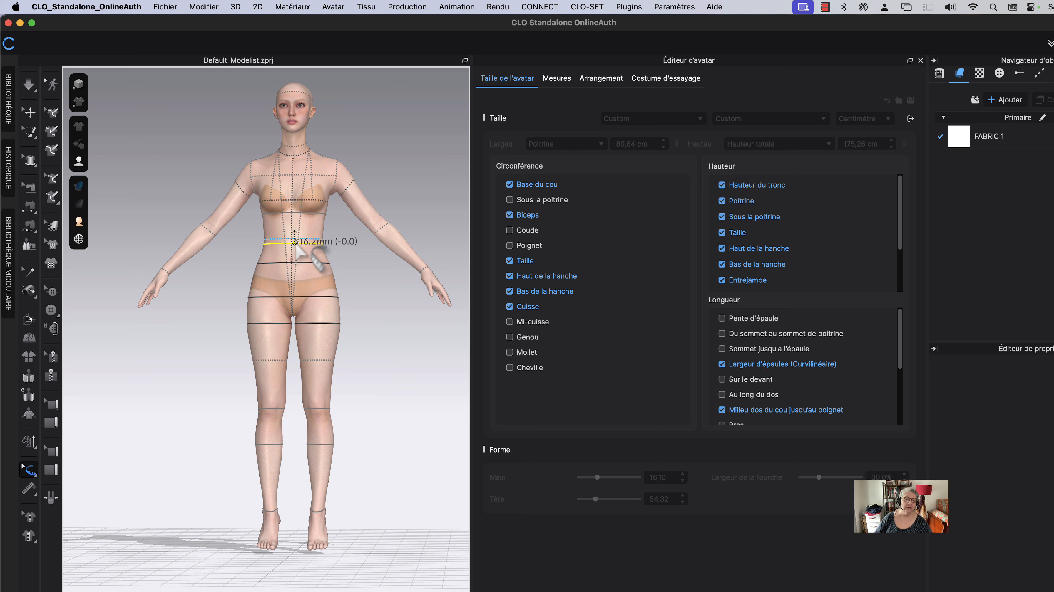
{"action": "left_click_drag", "start_coordinate": [296, 248], "coordinate": [297, 269]}
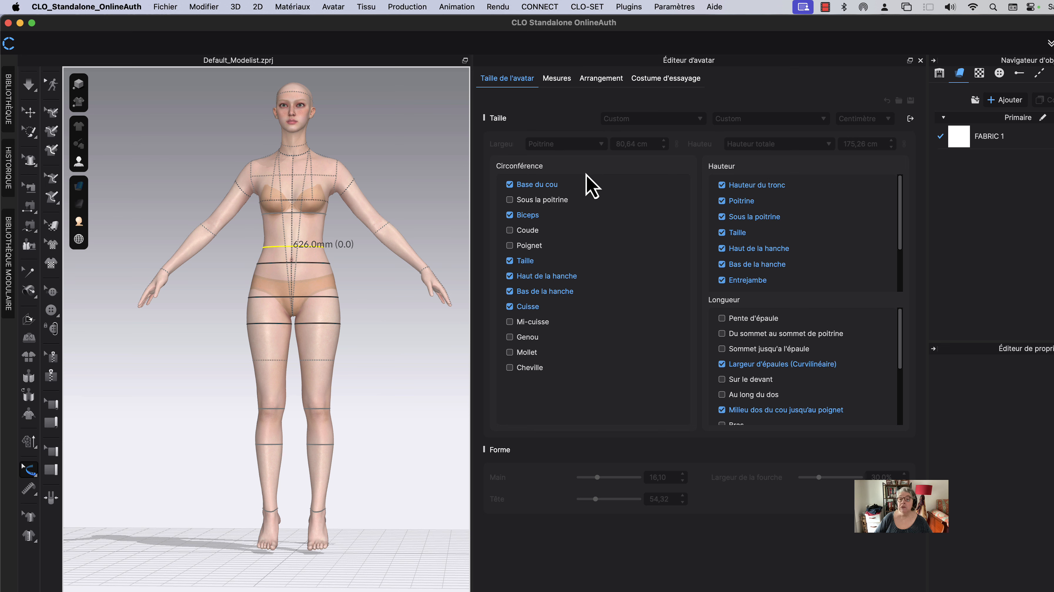
Add Sous la poitrine to the displayed circumference measurements
{"action": "left_click", "coordinate": [509, 201]}
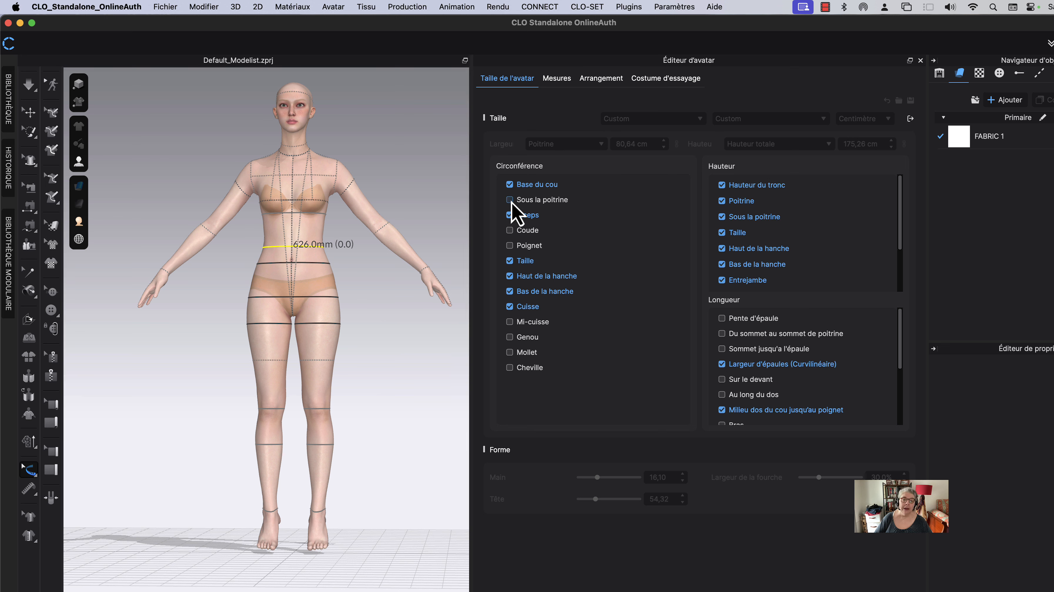